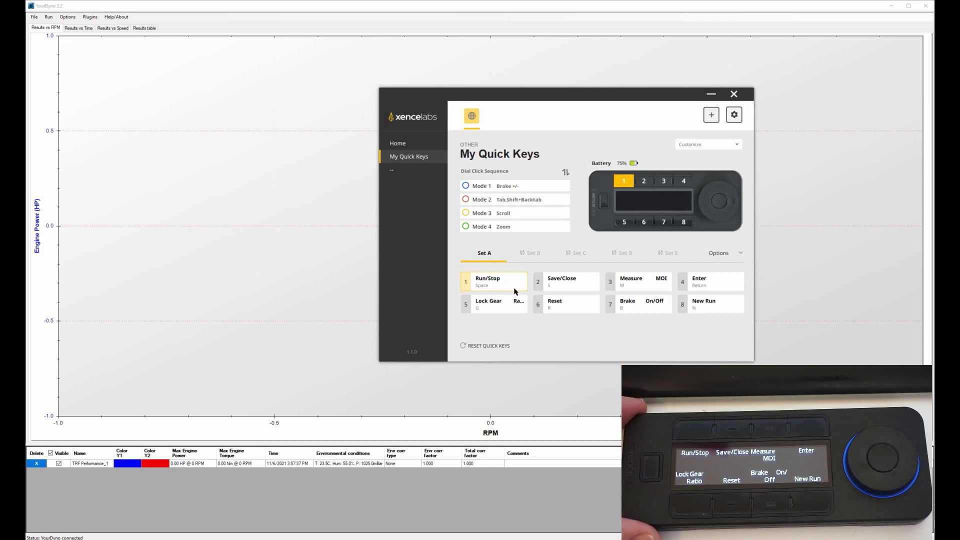
- Give key 6 the shortcut name 'Test' on the Quick Keys display
left_click(563, 307)
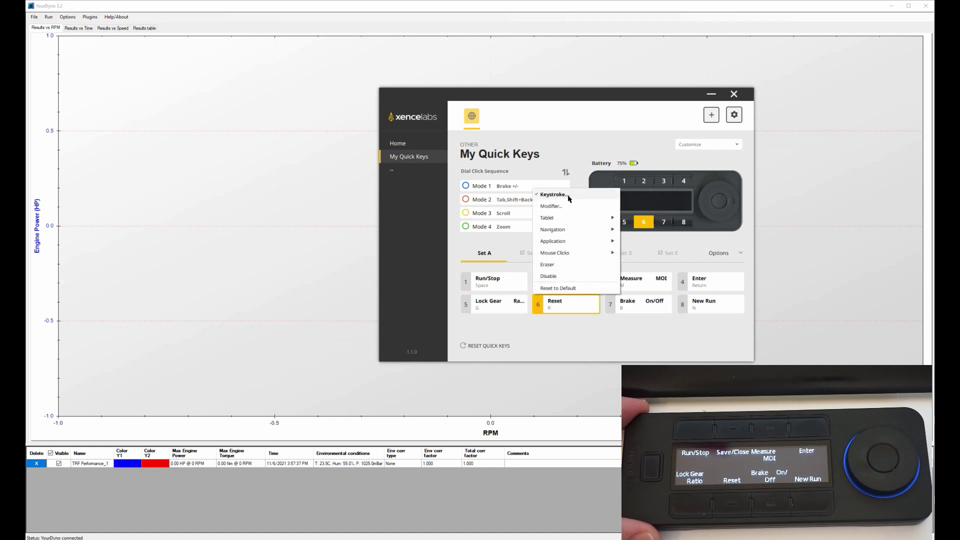
left_click(569, 196)
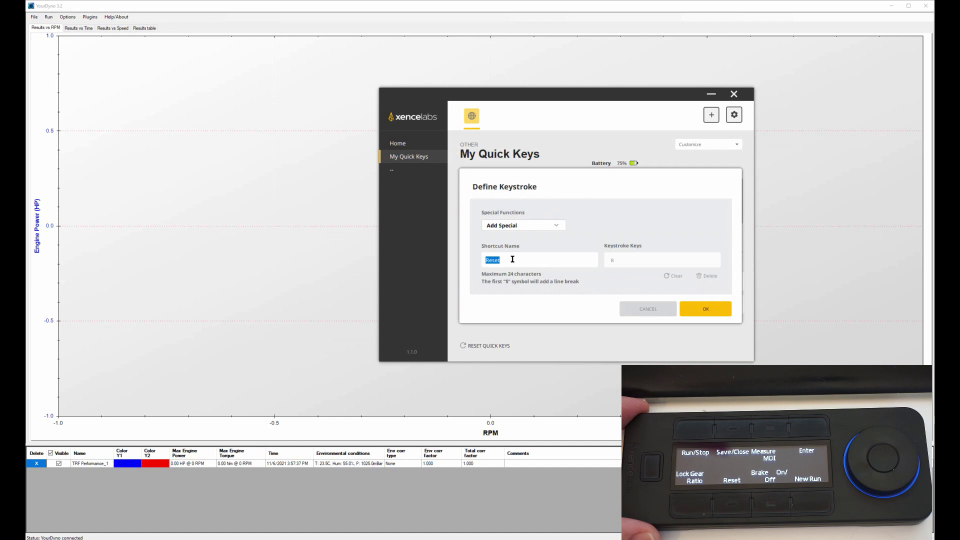
type("Test")
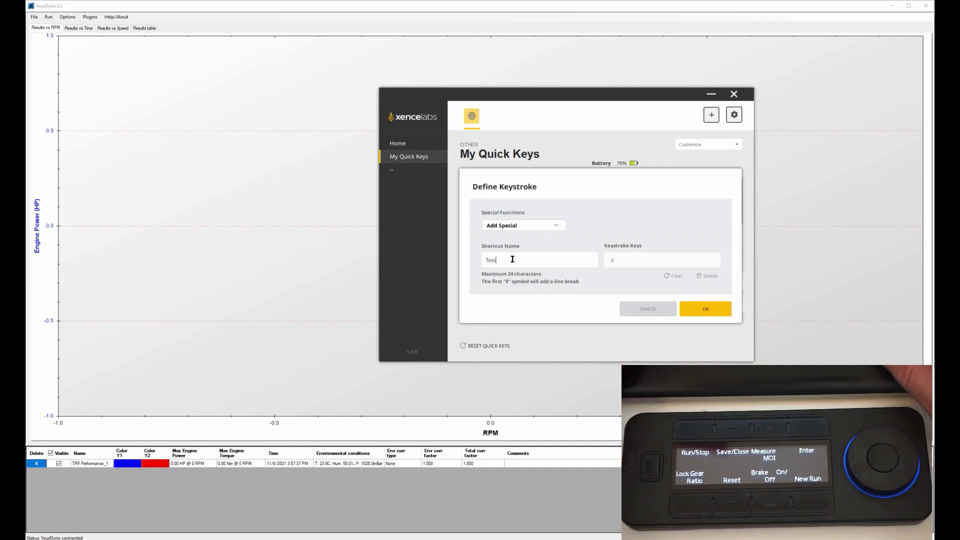
key("Return")
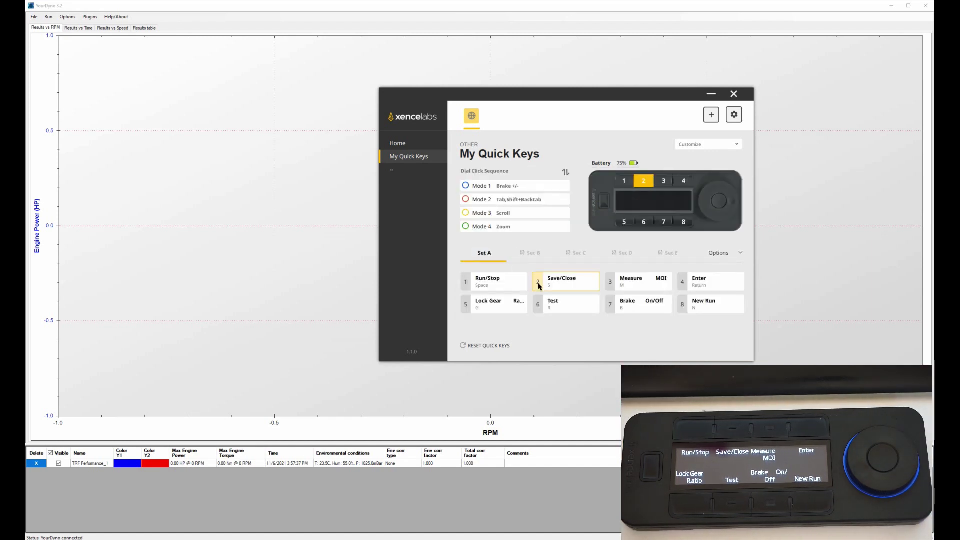
- Change key 6's shortcut name back to 'Reset' in Define Keystroke
left_click(566, 311)
left_click(555, 194)
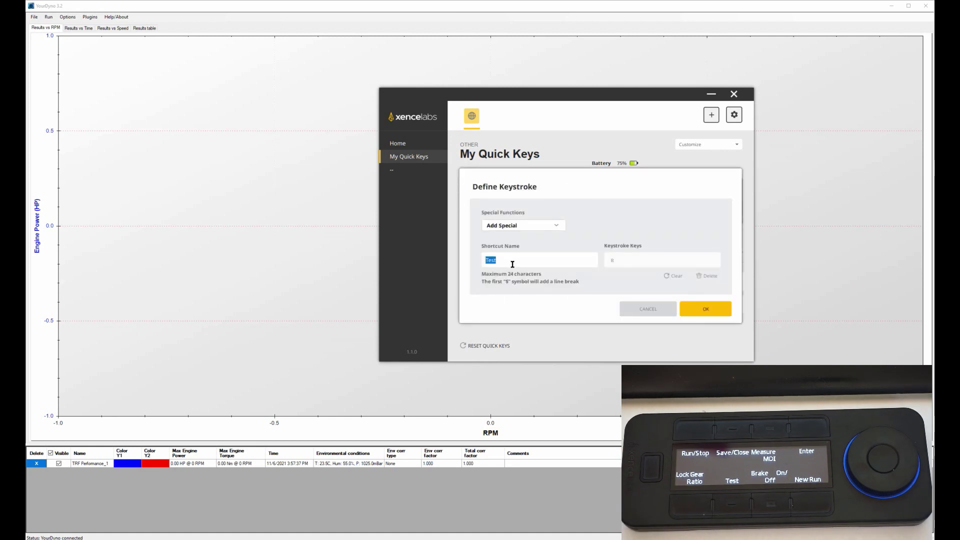
type("Reset")
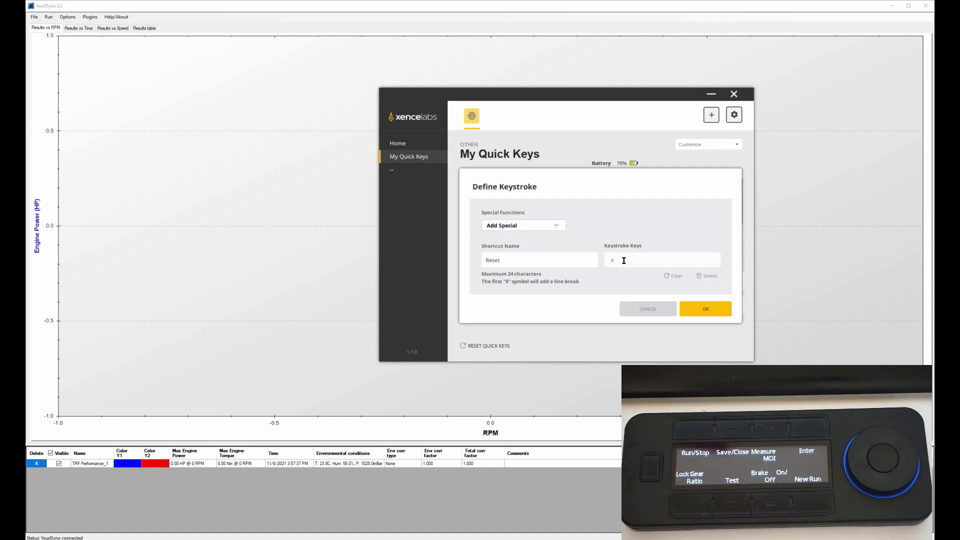
left_click(623, 260)
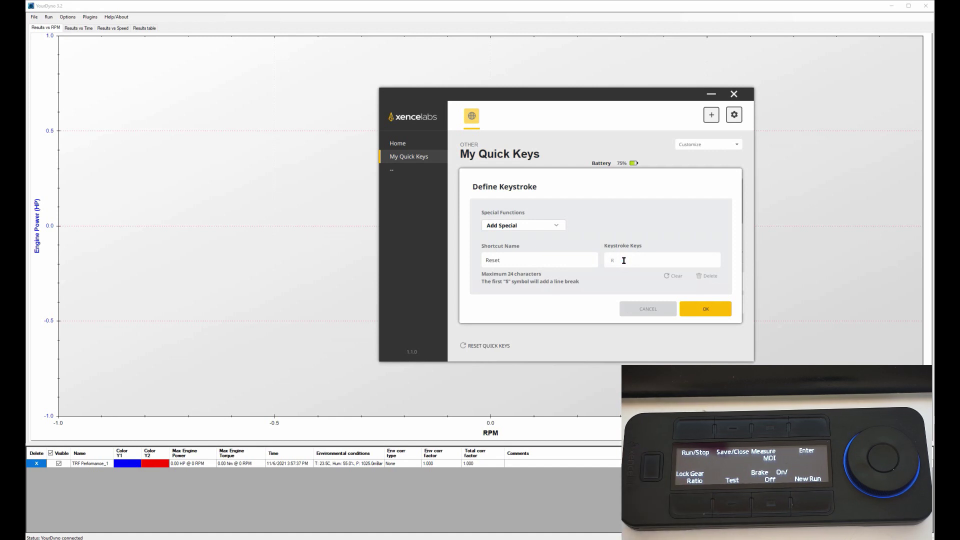
- Confirm 'Reset' as key 6's name, then select the Run/Stop key assignment
left_click(707, 309)
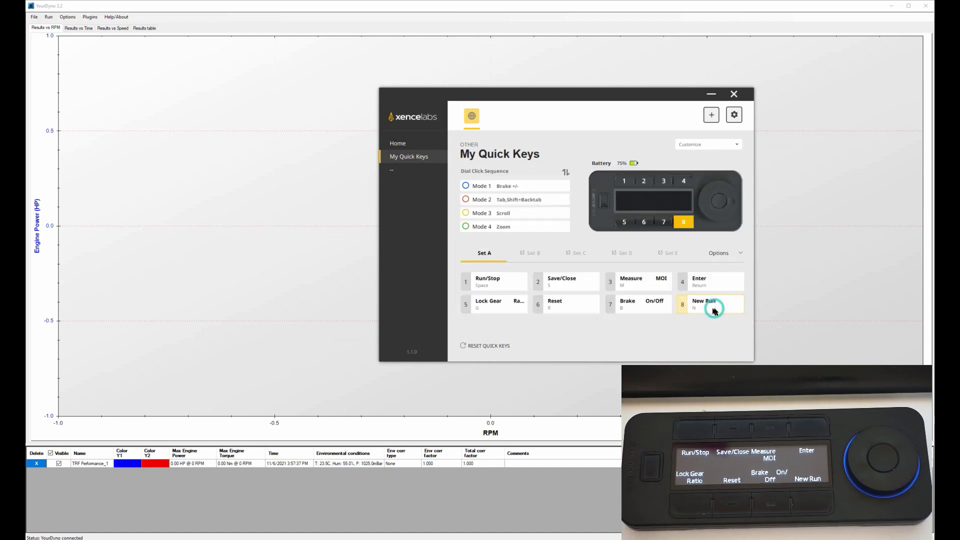
left_click(516, 290)
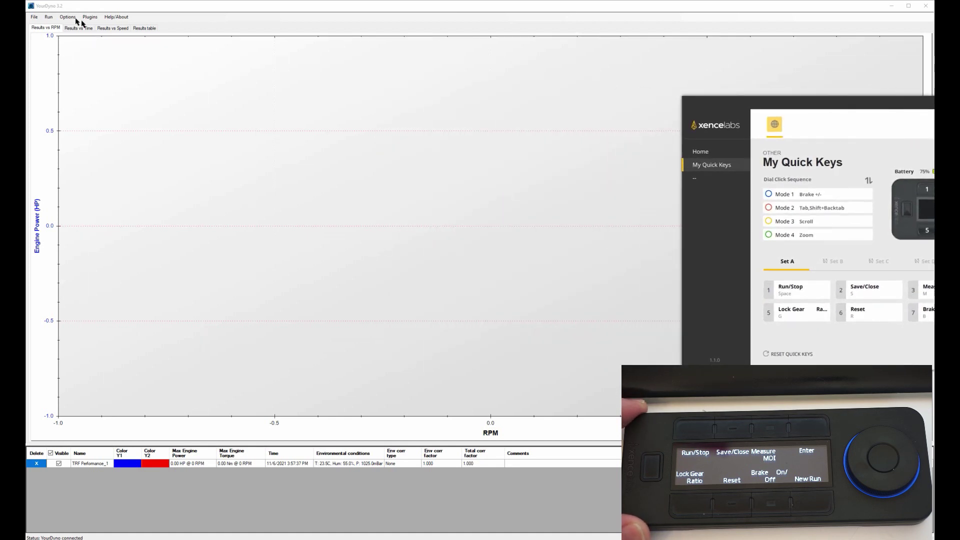
- Show YourDyno's Define hotkeys page with the Quick Keys window moved to the right edge
left_click(70, 17)
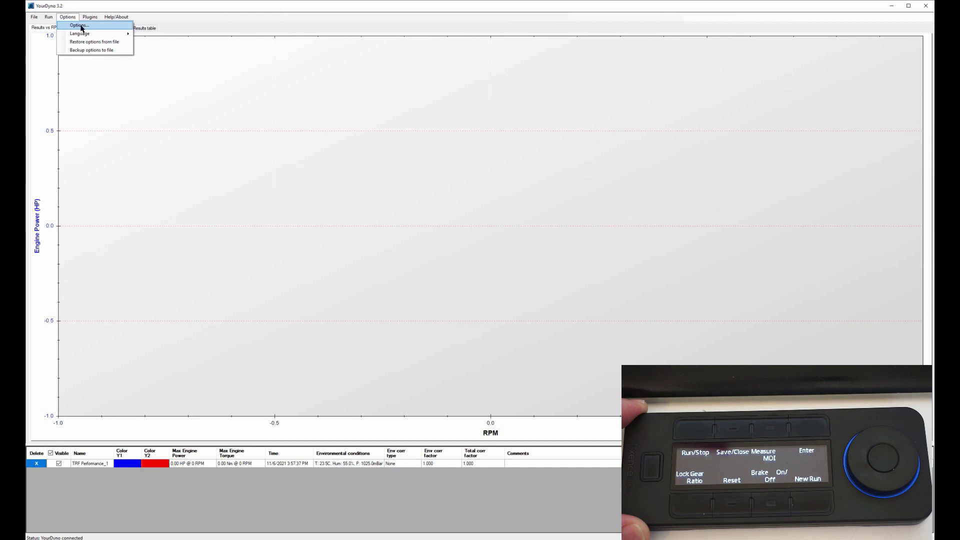
left_click(81, 29)
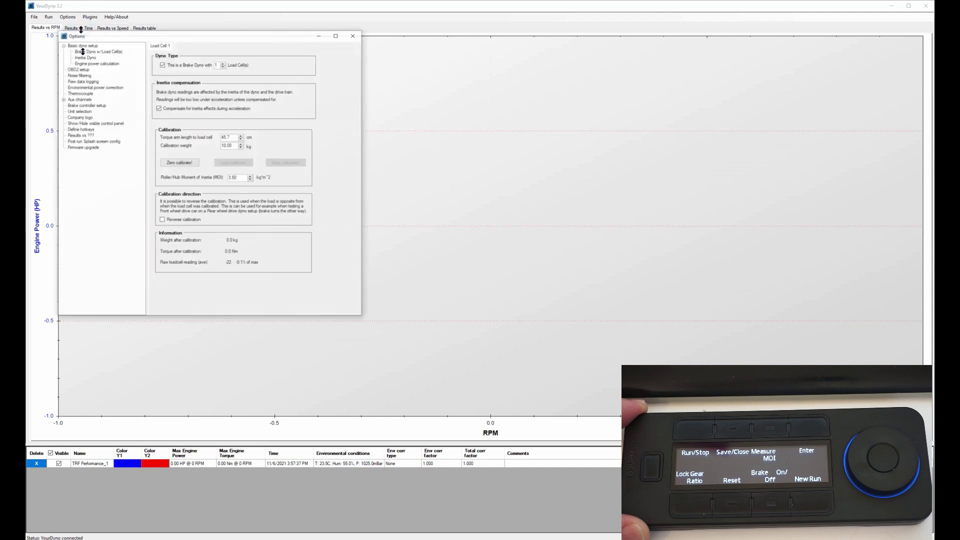
left_click(82, 129)
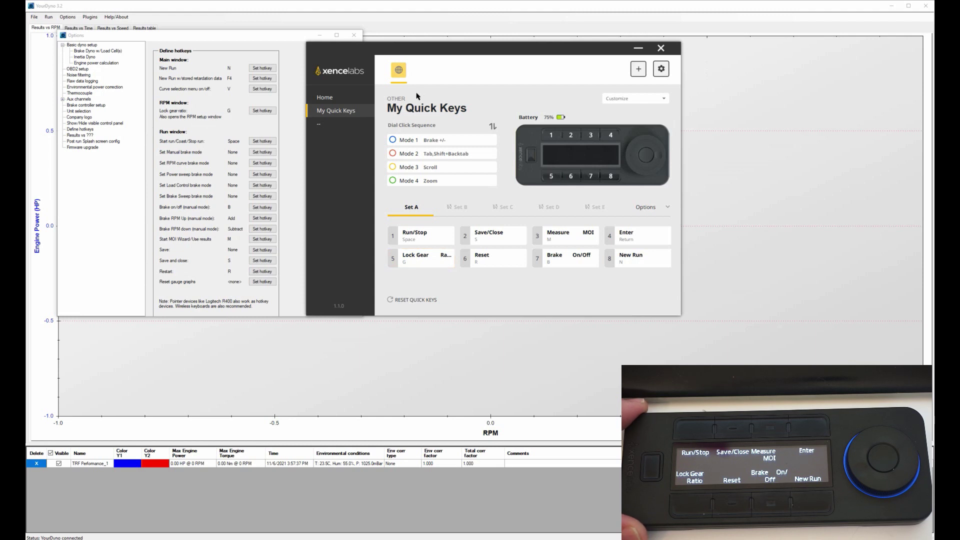
left_click_drag(496, 50, 827, 81)
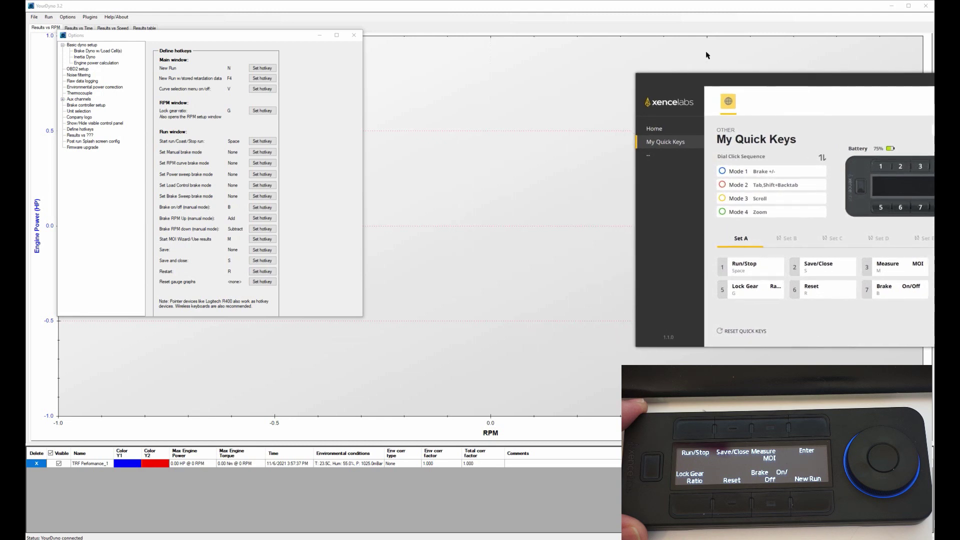
- Close Options, start a new run session with Ctrl+N, and switch the brake on
left_click(354, 36)
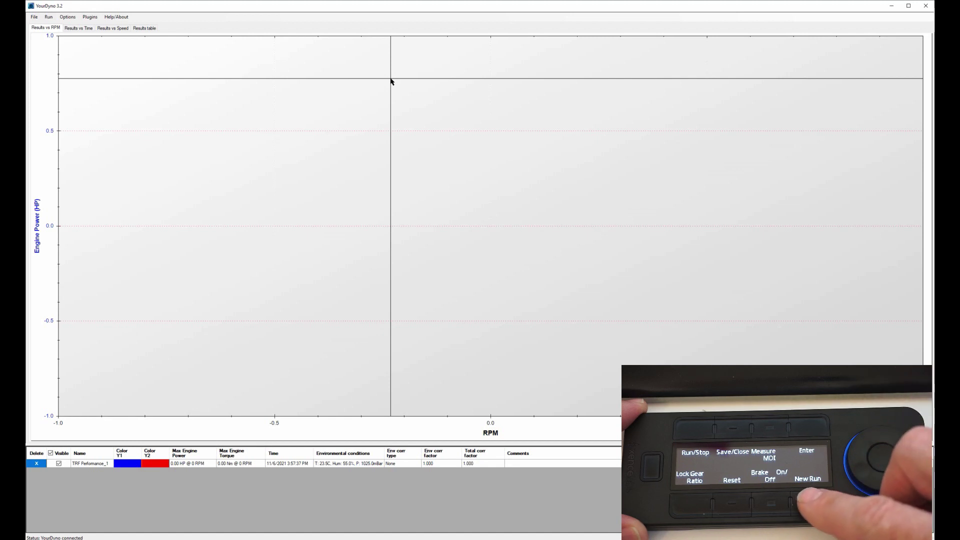
key("ctrl+n")
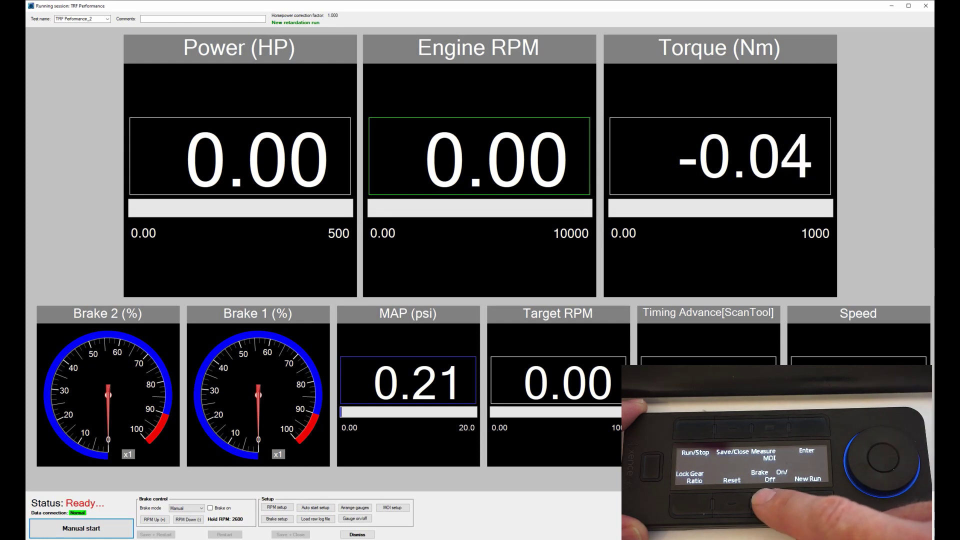
key("b")
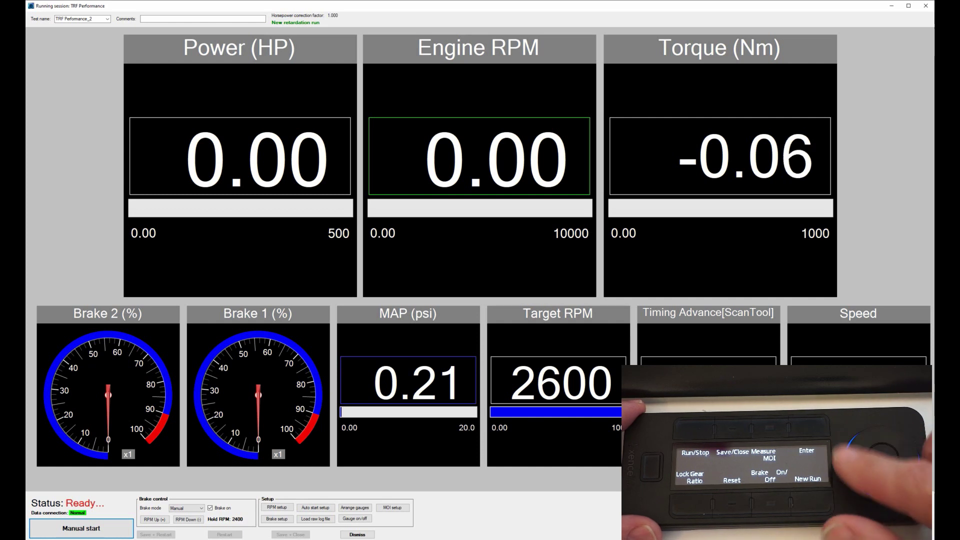
- Adjust the hold RPM down to 1600, then up to 1700, and start logging
key("minus")
key("minus")
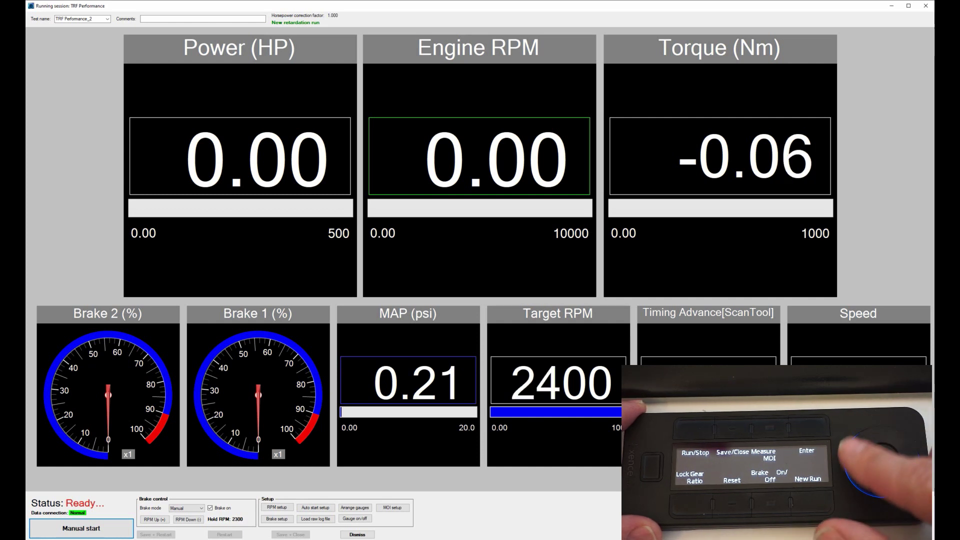
key("minus")
key("minus")
key("minus")
key("minus")
key("minus")
key("minus")
key("minus")
key("minus")
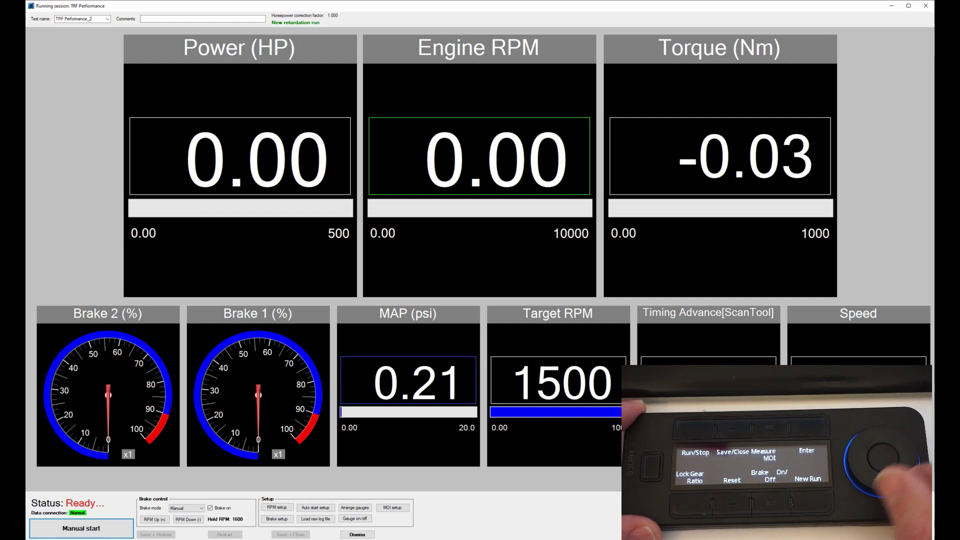
key("plus")
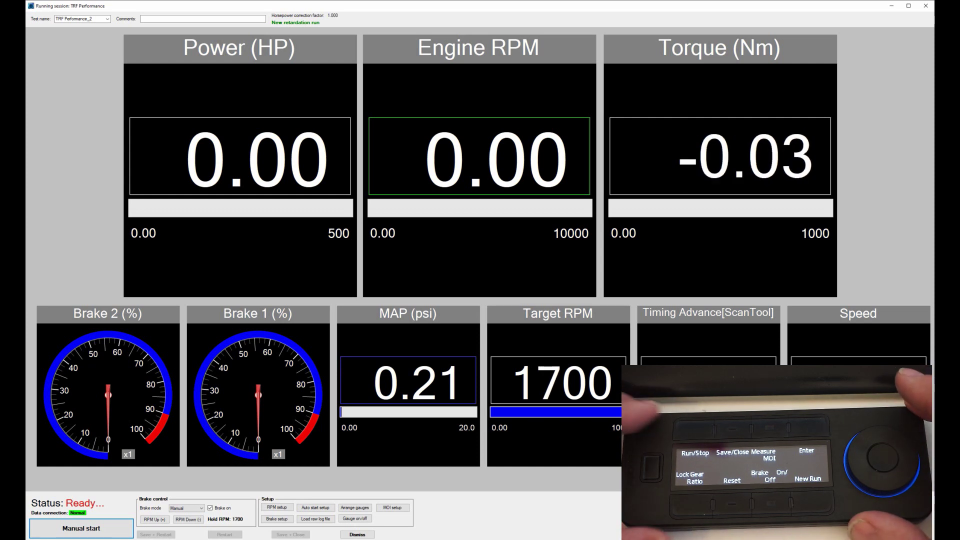
key("Return")
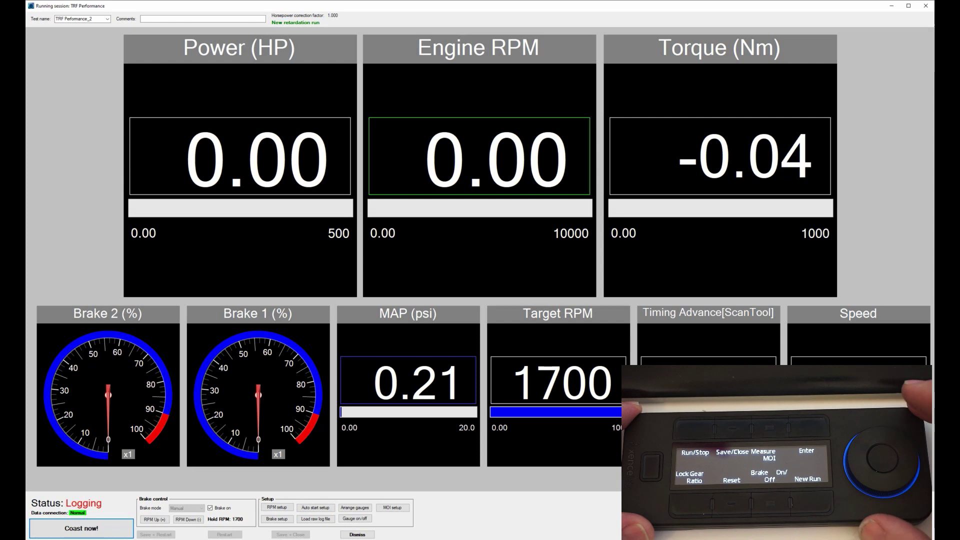
- Stop the dyno run
key("Return")
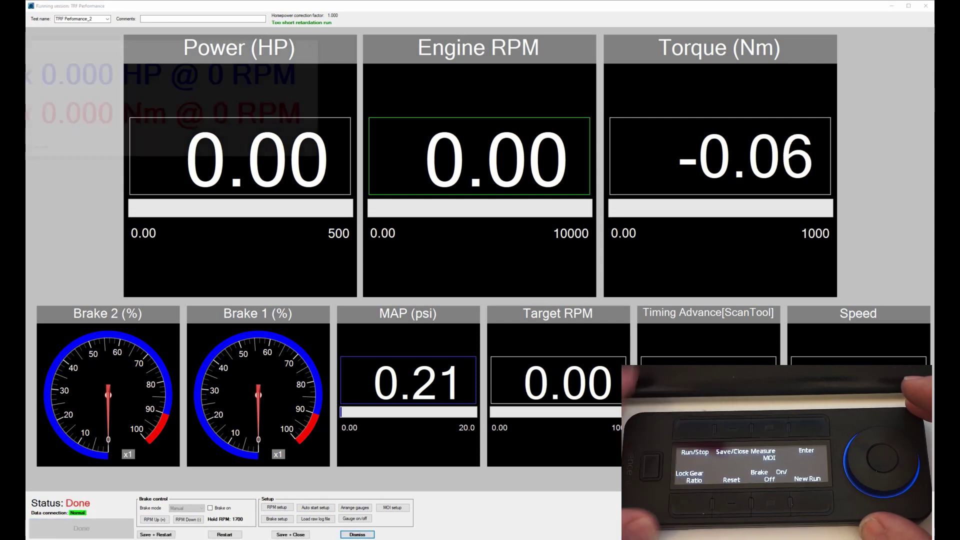